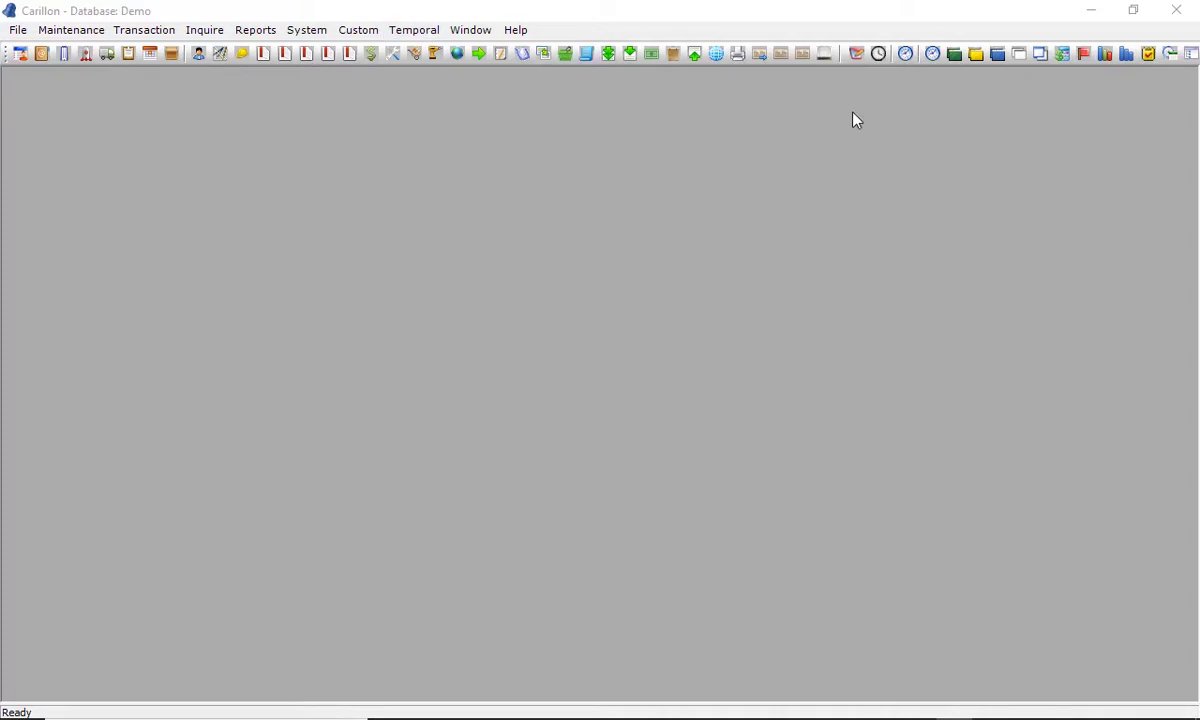
# Start a new sales order, enter the customer's contact ID as the ordering contact, and dismiss the customer warnings and notes
pyautogui.click(855, 57)
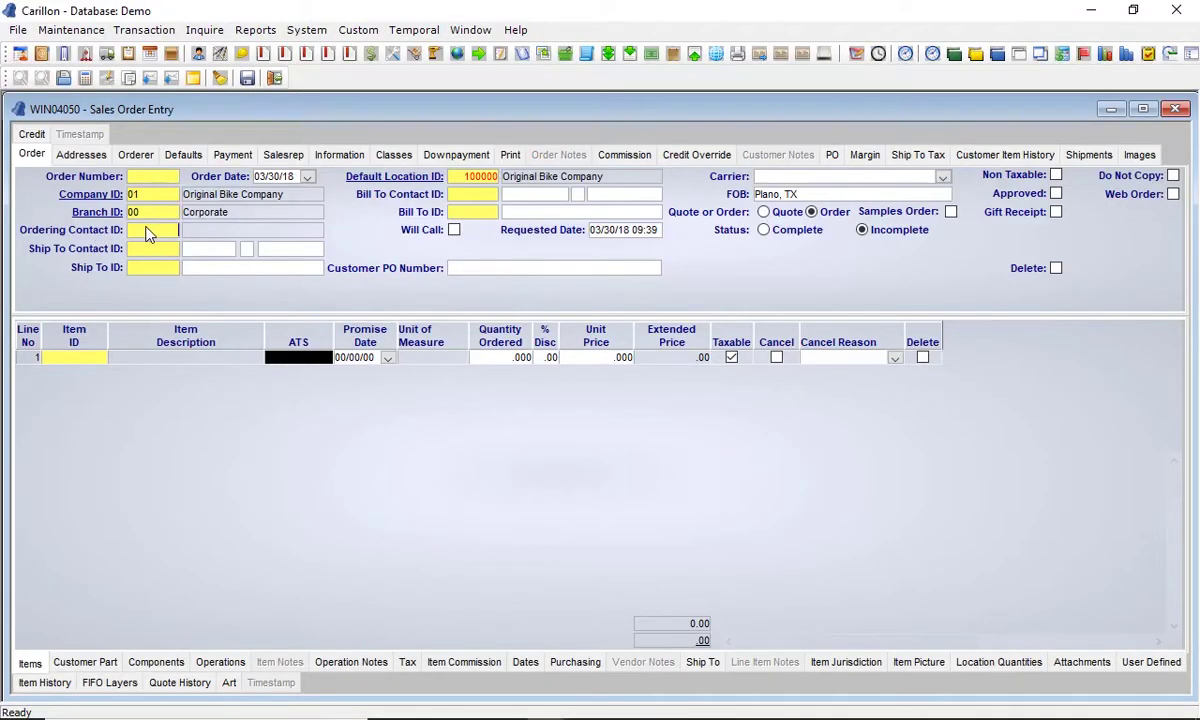
pyautogui.write('1003')
pyautogui.press('Tab')
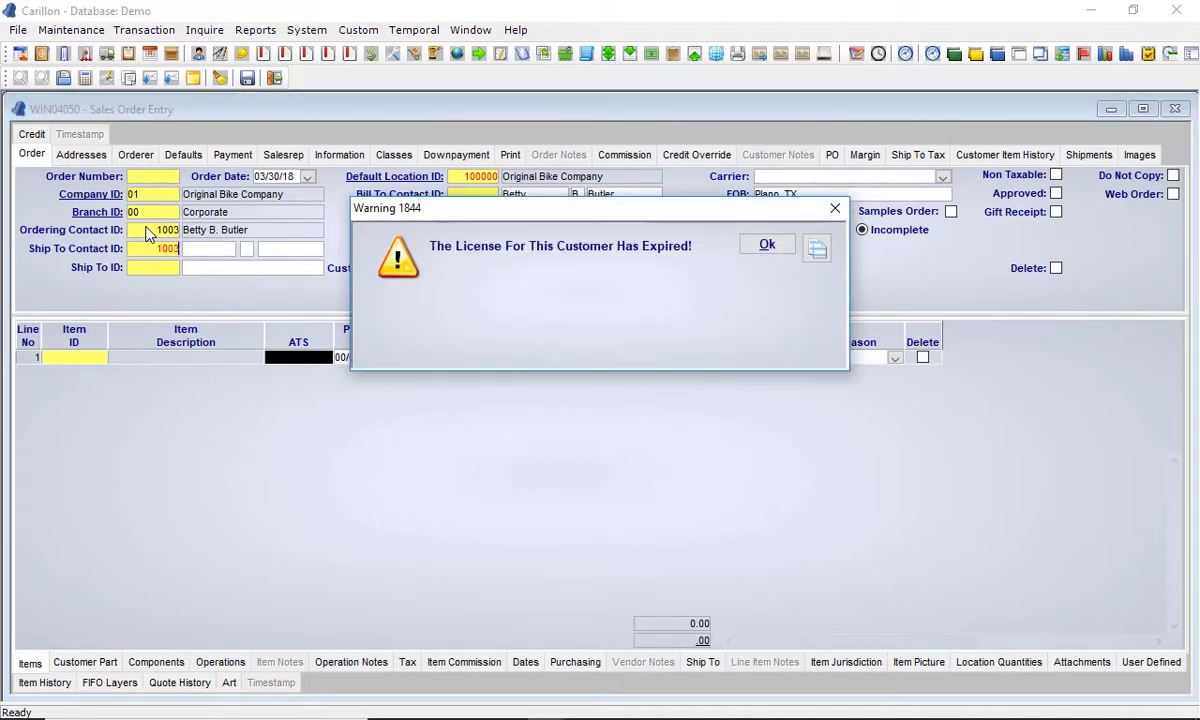
pyautogui.press('Return')
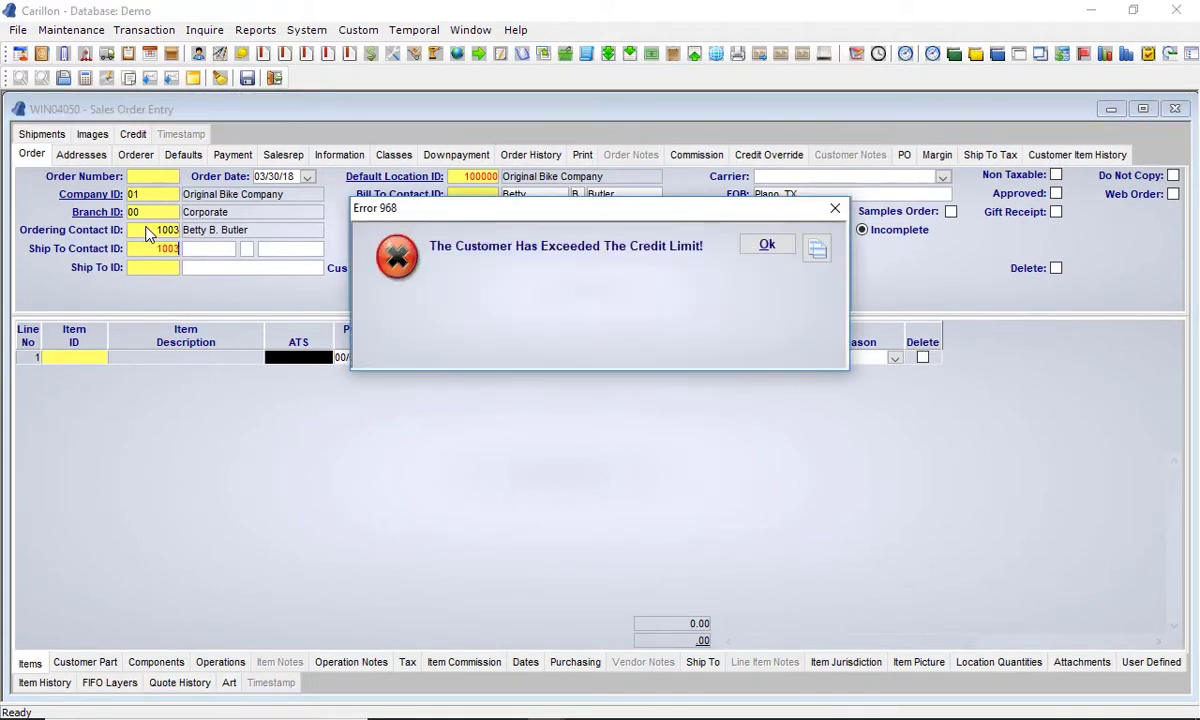
pyautogui.press('Return')
pyautogui.press('Return')
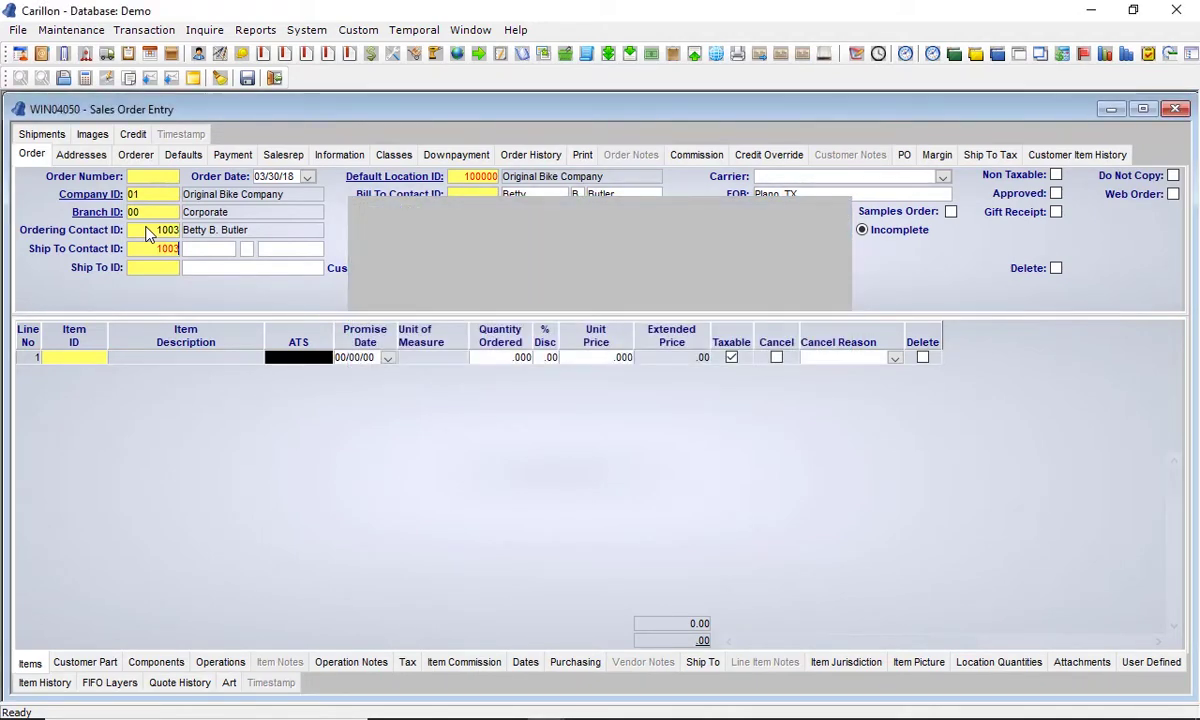
pyautogui.click(31, 155)
# Add item BELL on the first order line and save the new sales order
pyautogui.click(76, 359)
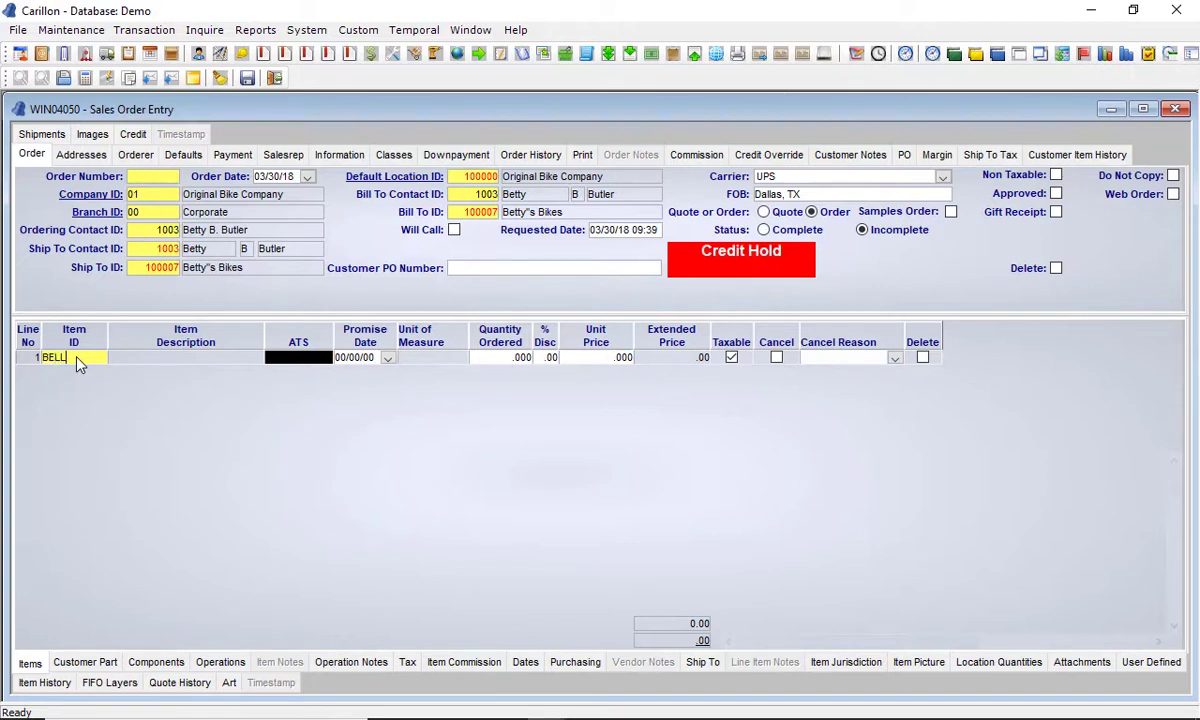
pyautogui.press('Tab')
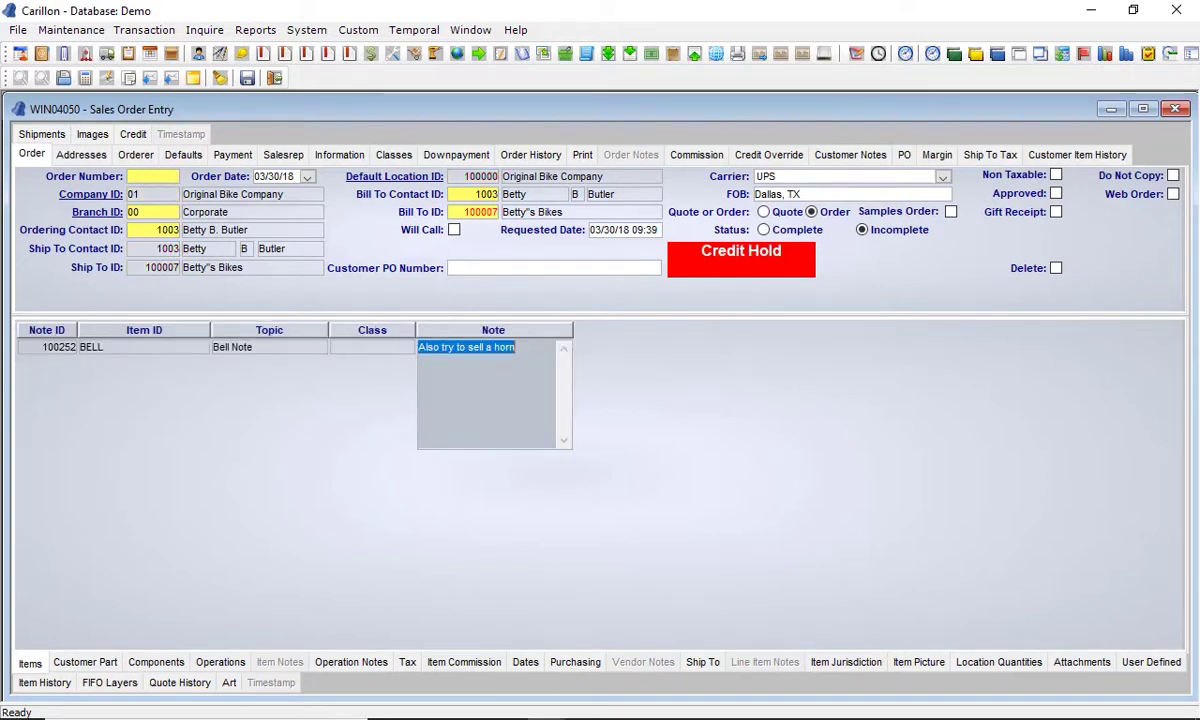
pyautogui.click(31, 664)
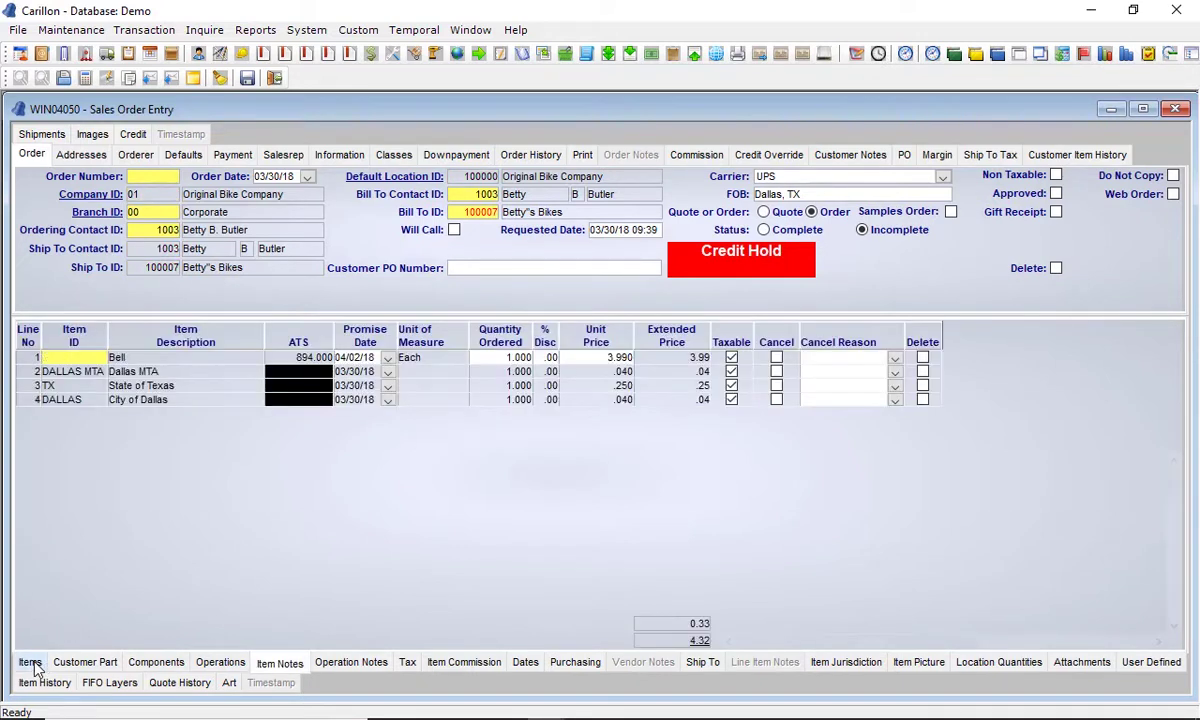
pyautogui.click(31, 664)
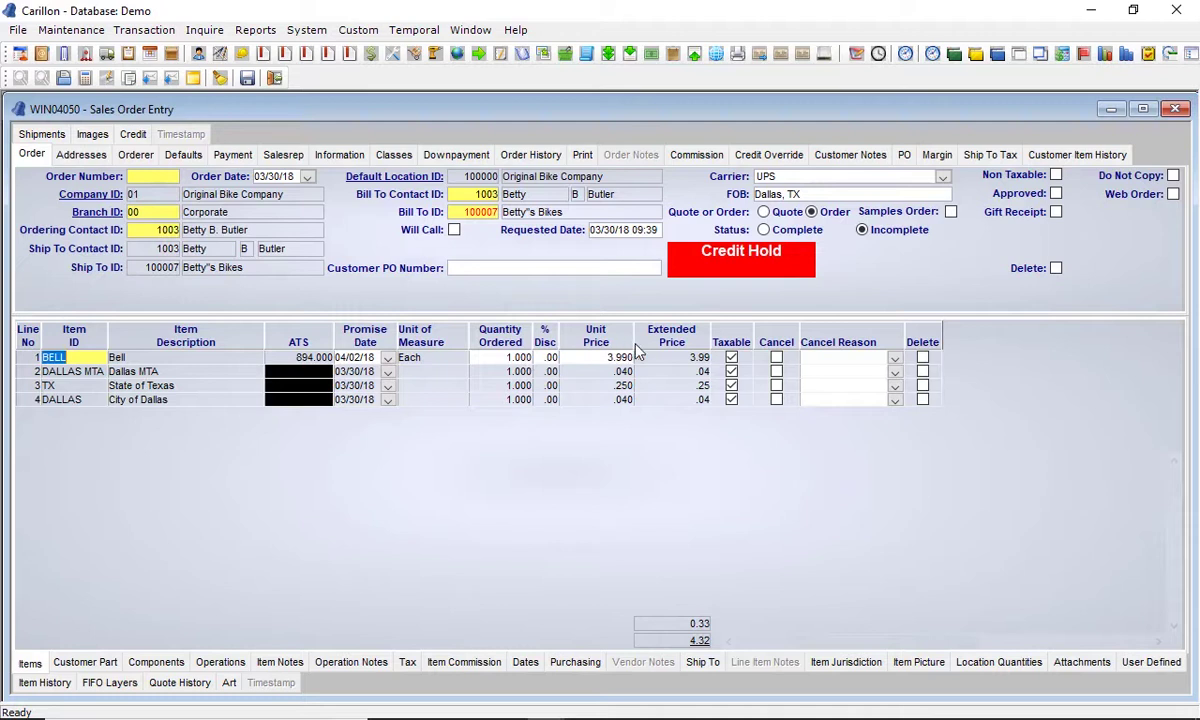
pyautogui.click(248, 79)
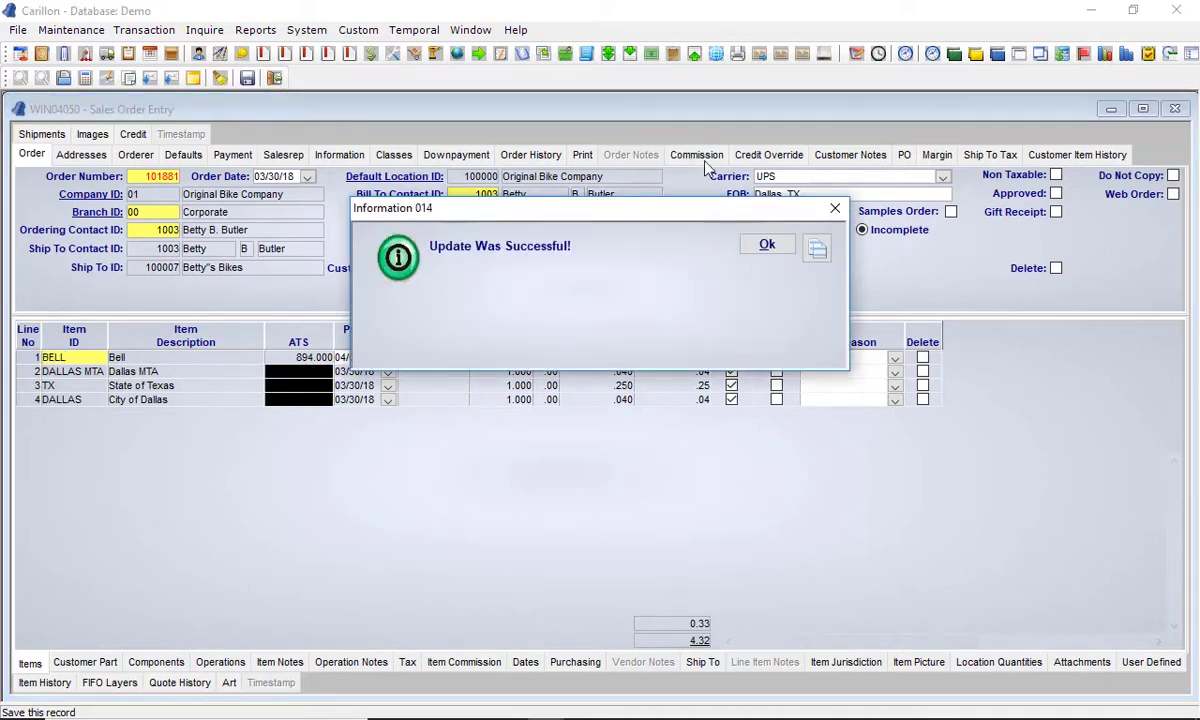
pyautogui.click(767, 246)
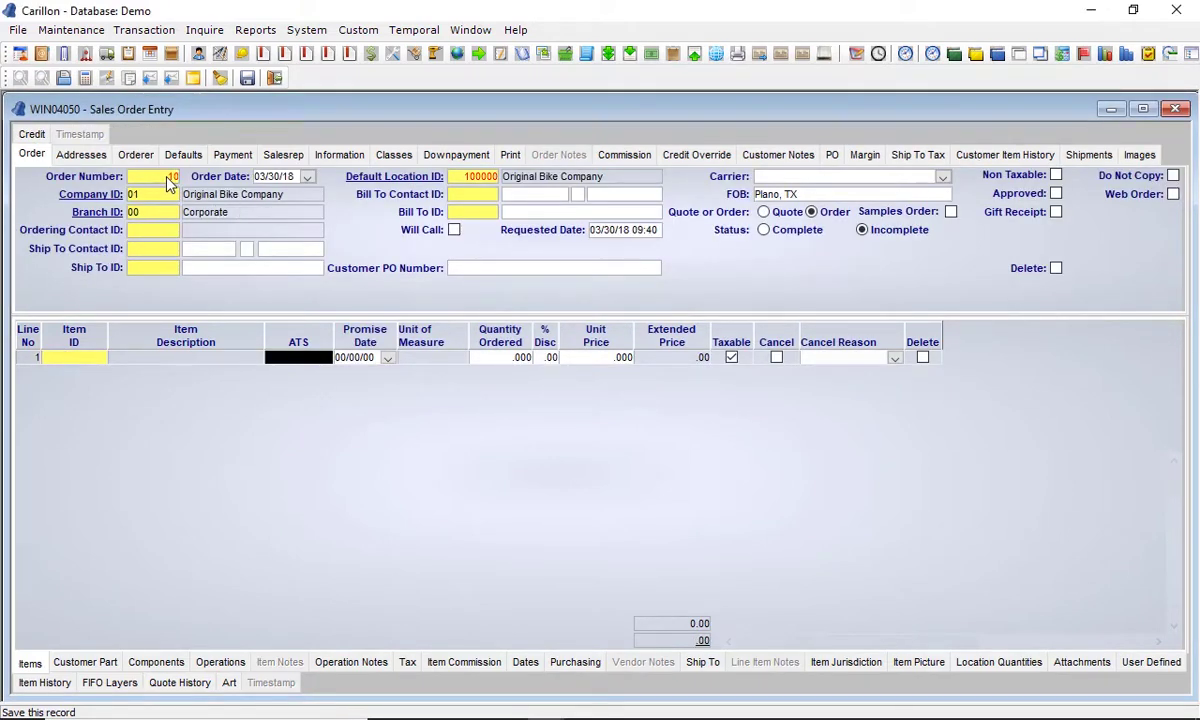
# Reopen the just-saved sales order by its order number and acknowledge the customer alerts
pyautogui.click(167, 180)
pyautogui.write('101881')
pyautogui.press('Return')
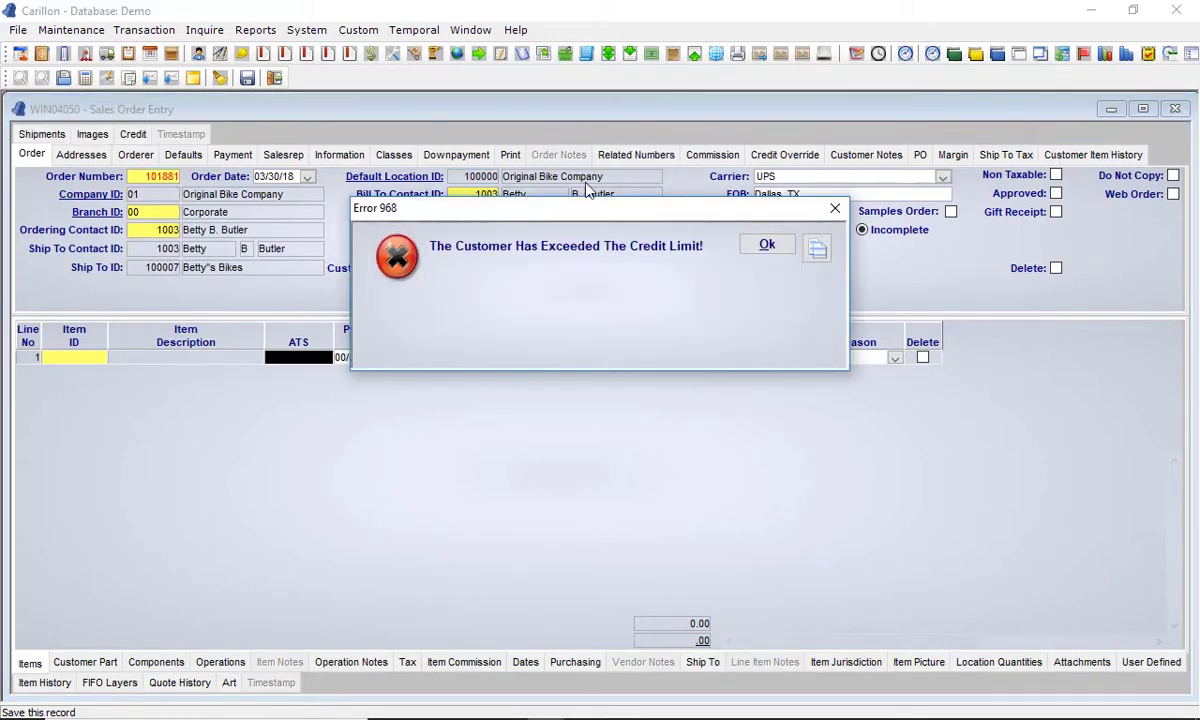
pyautogui.click(770, 247)
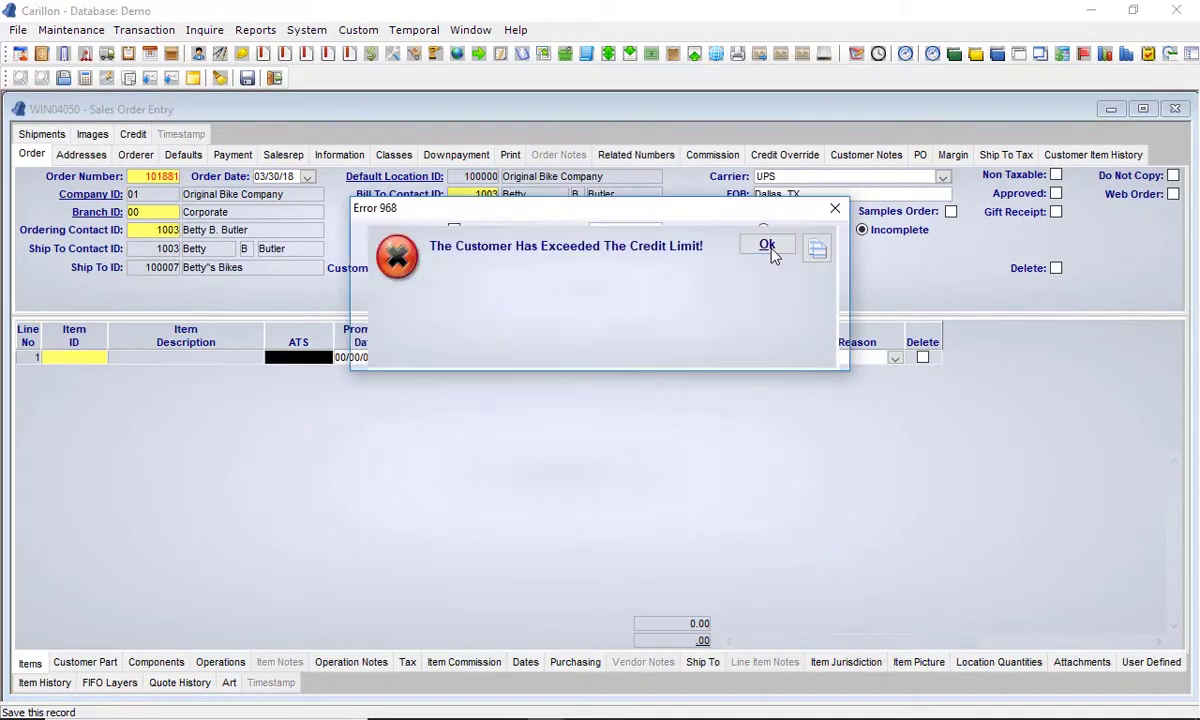
pyautogui.click(772, 250)
pyautogui.click(770, 248)
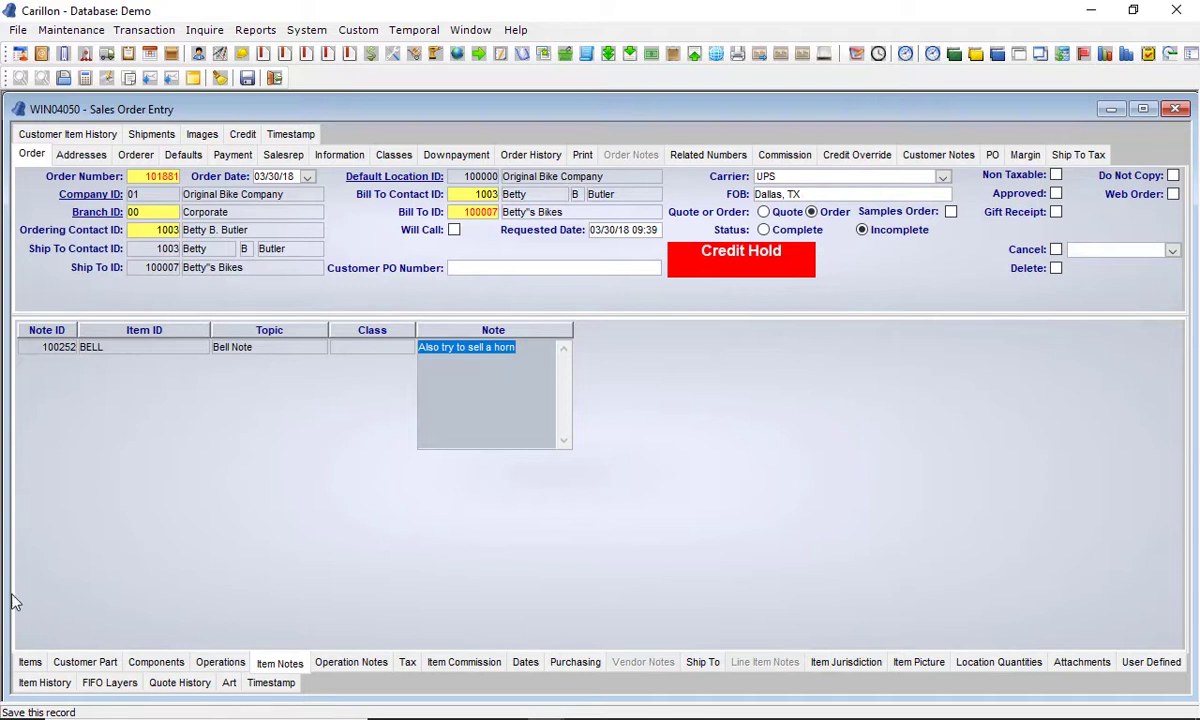
# Set the ordered quantity of the BELL line to 2 and add item BIKE on a new order line
pyautogui.click(29, 664)
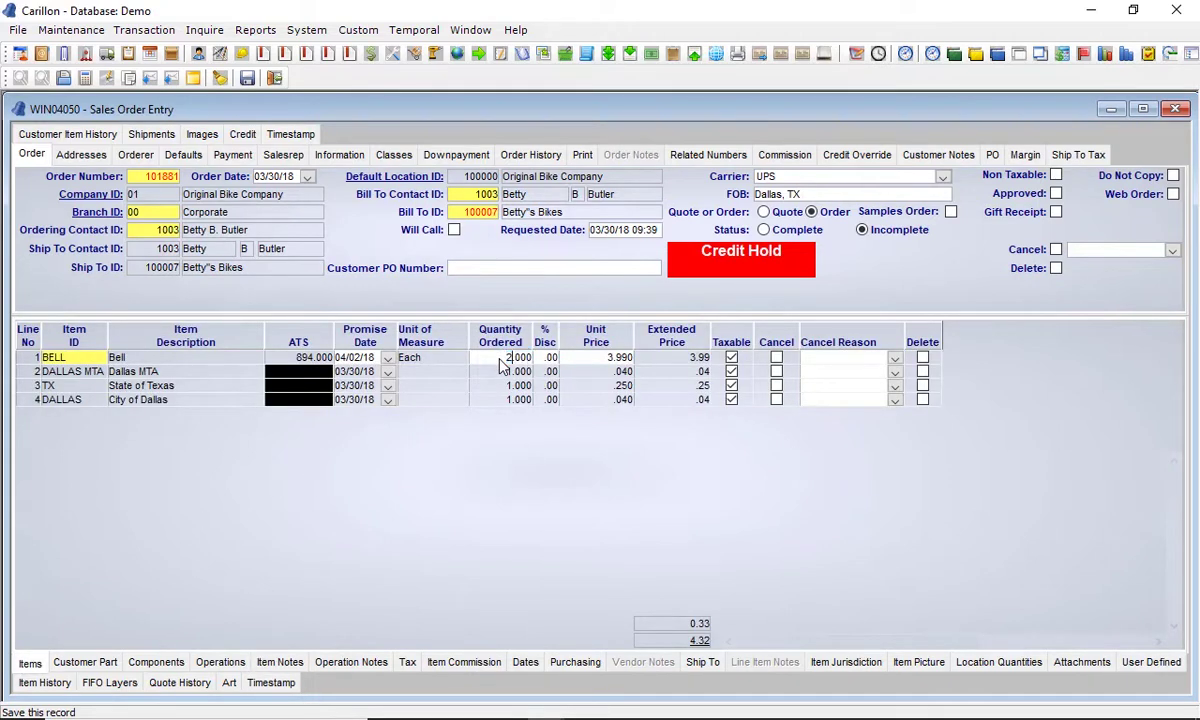
pyautogui.press('Tab')
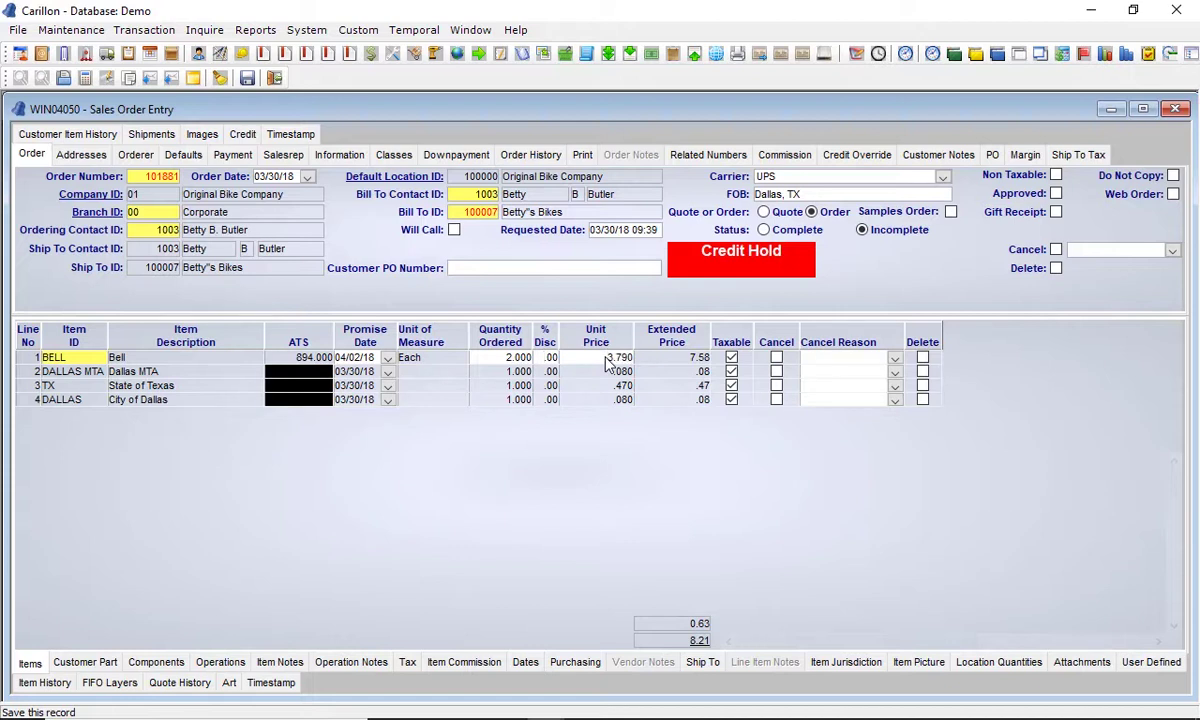
pyautogui.press('Tab')
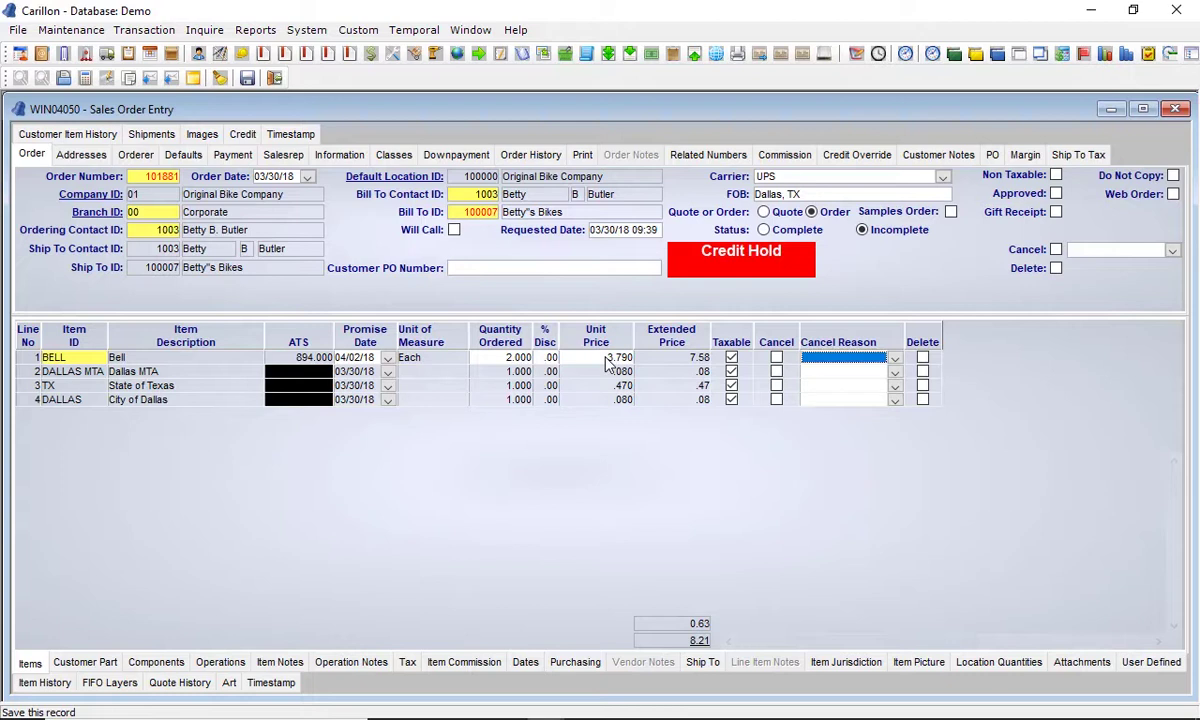
pyautogui.press('Tab')
pyautogui.write('BIKE')
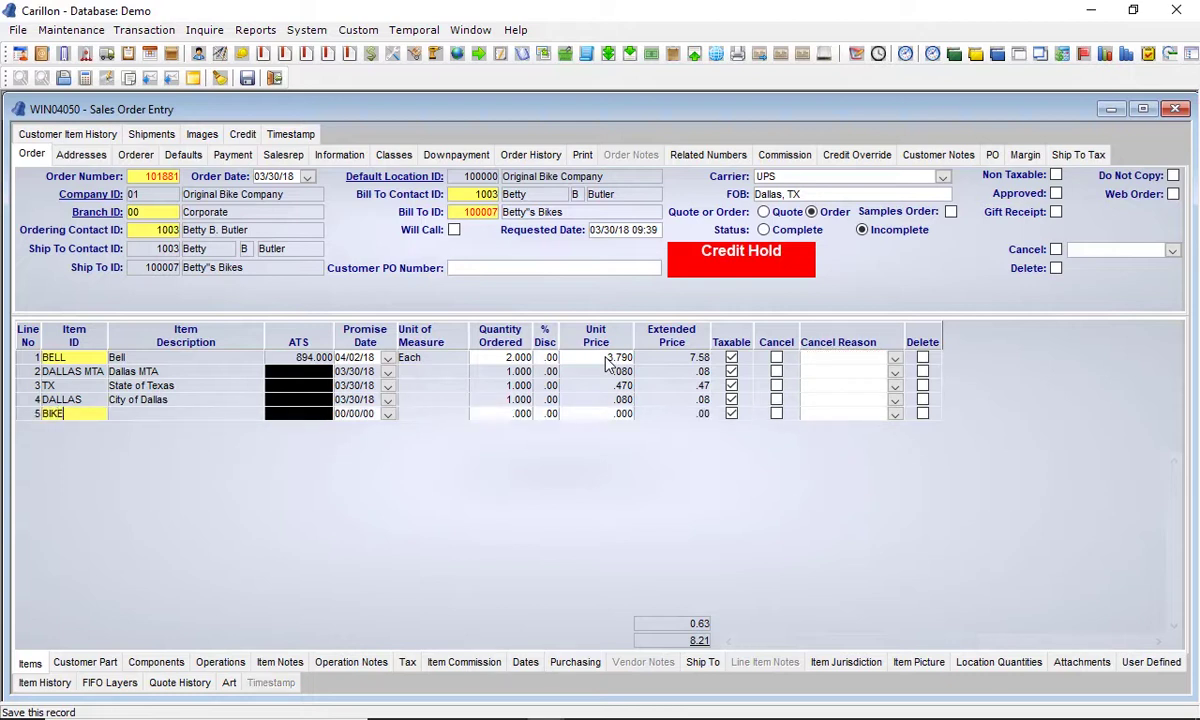
pyautogui.press('Tab')
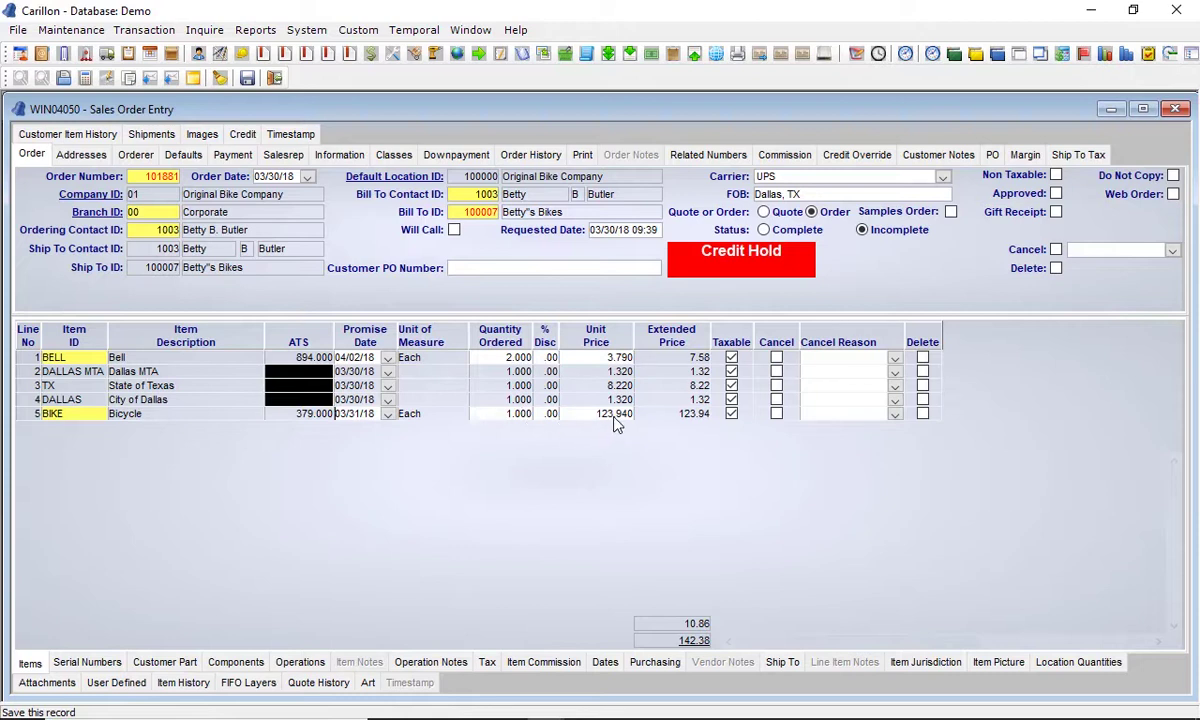
# Save the modified sales order and acknowledge the update
pyautogui.click(246, 78)
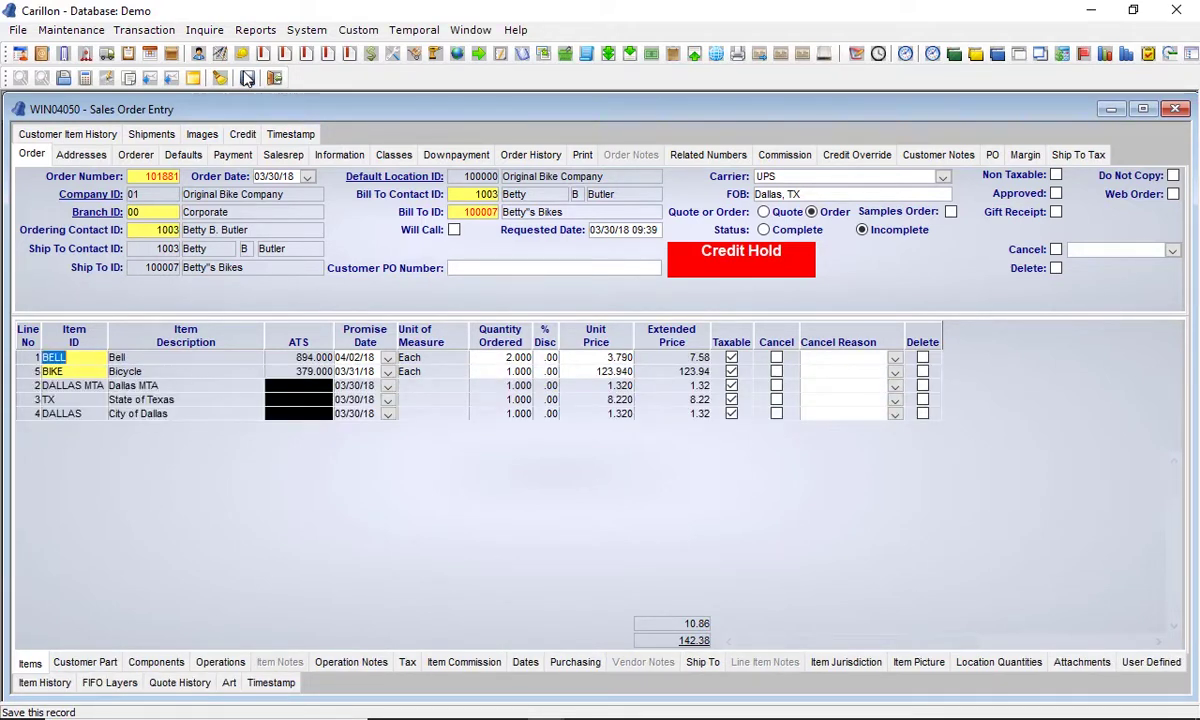
pyautogui.click(246, 78)
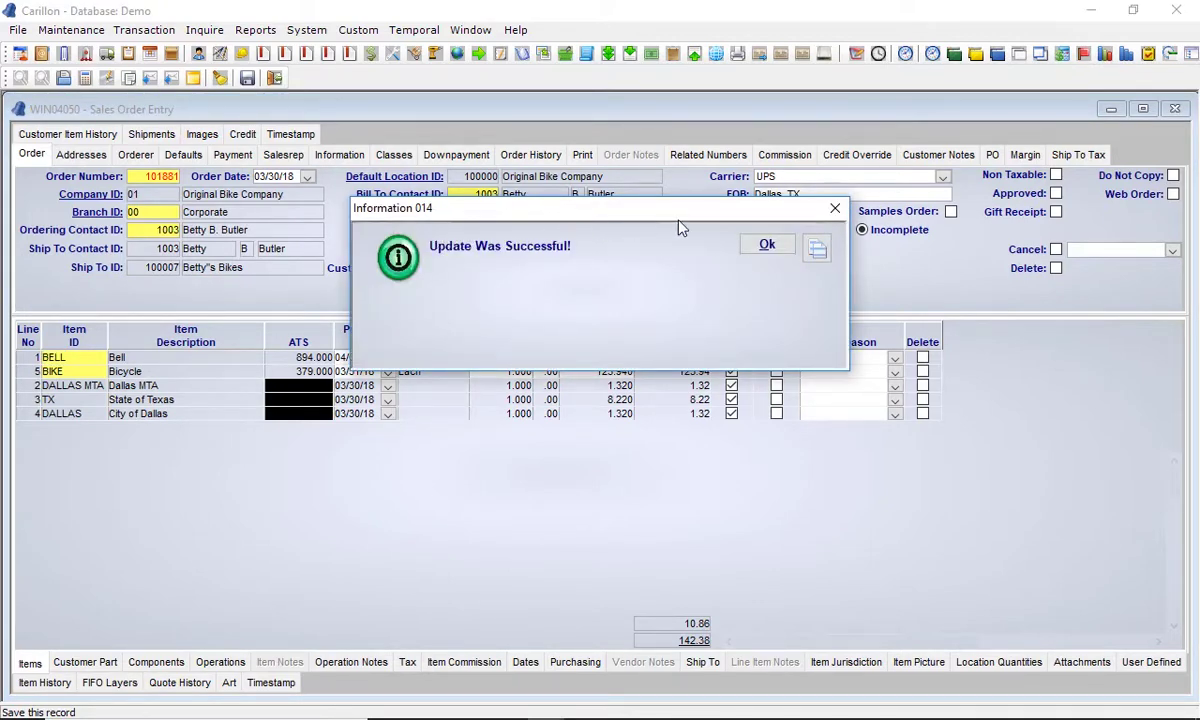
pyautogui.click(765, 246)
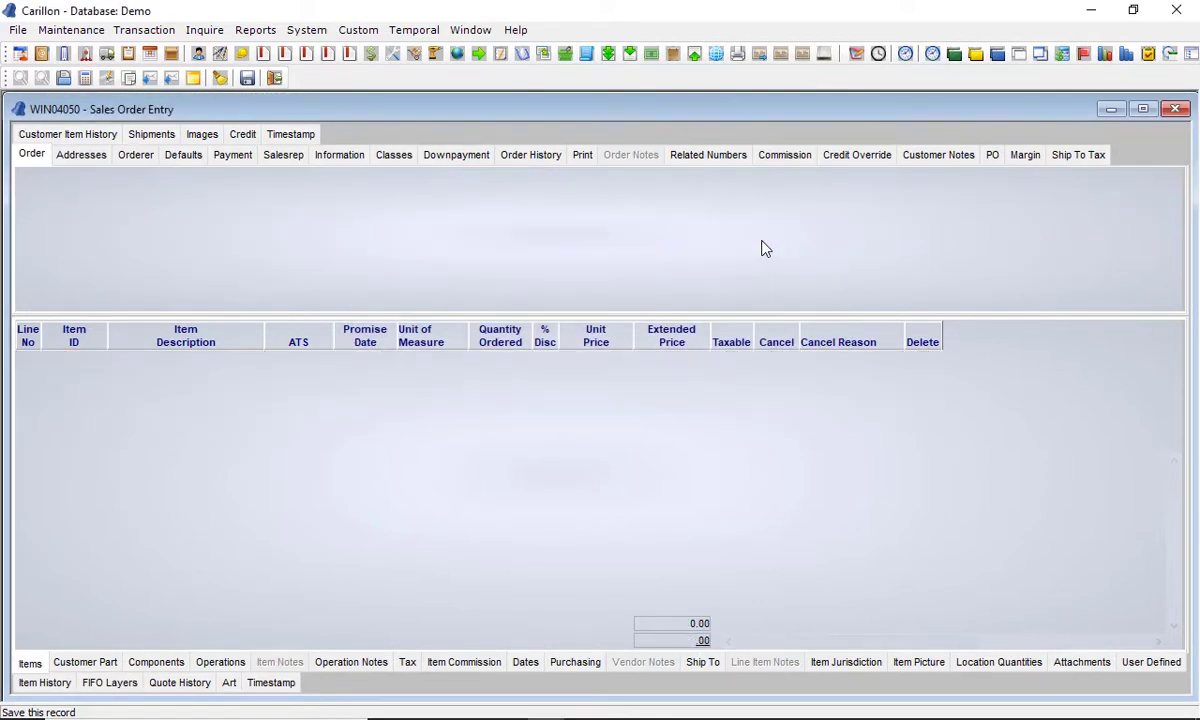
# Open the temporal Sales Order History for transactions and load the modified order by its sales order number
pyautogui.click(420, 31)
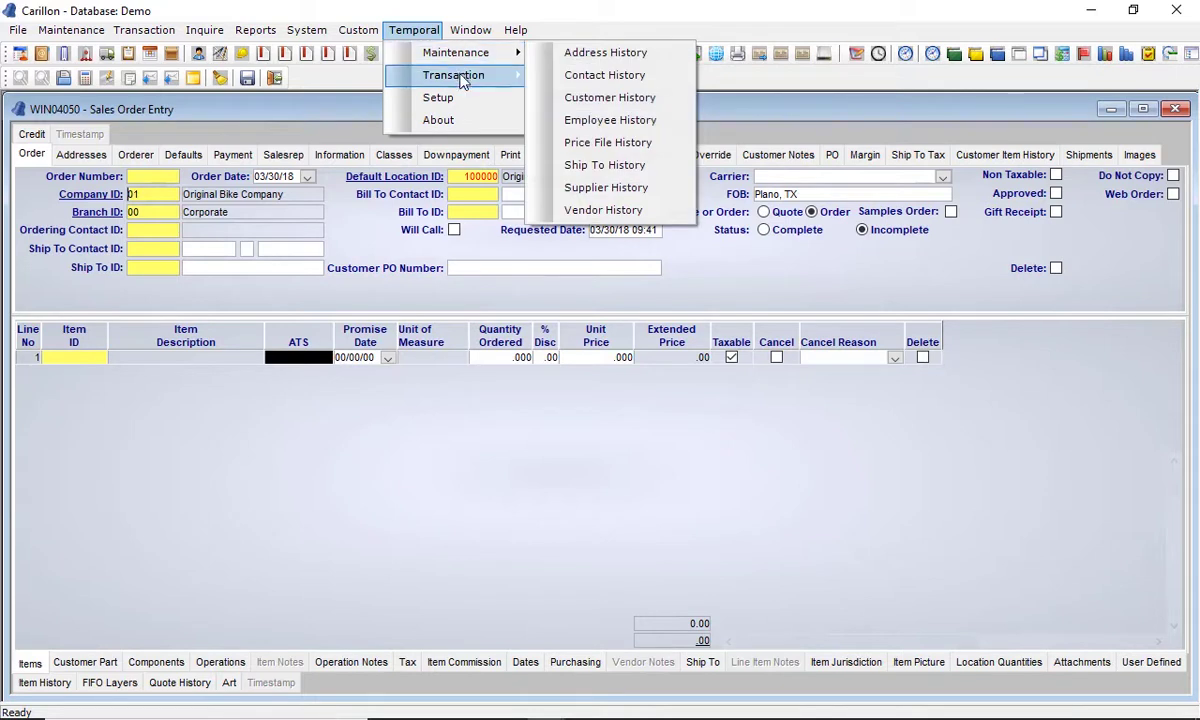
pyautogui.moveTo(460, 78)
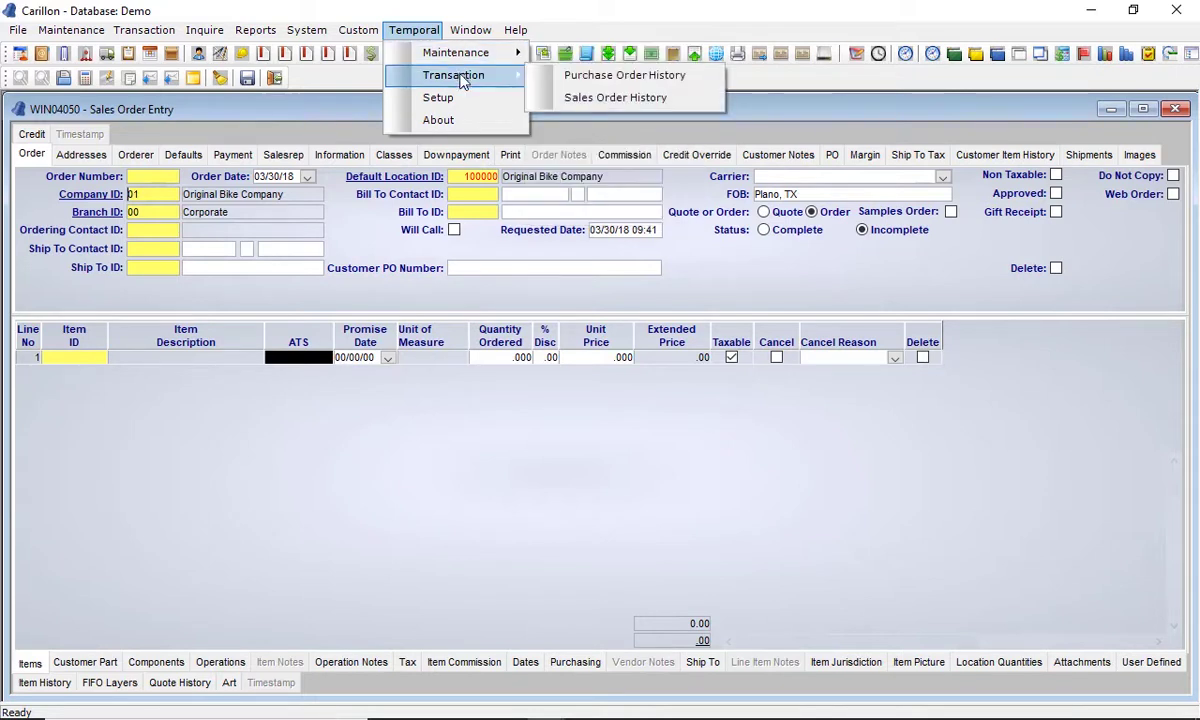
pyautogui.click(609, 99)
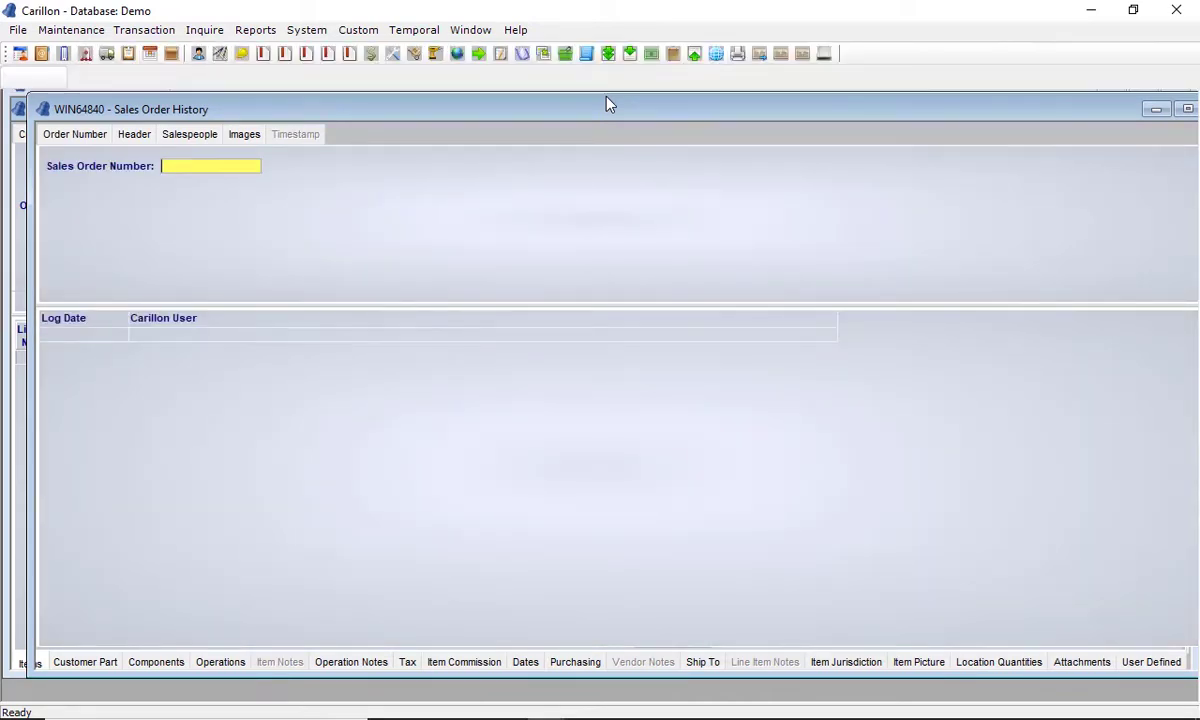
pyautogui.write('101')
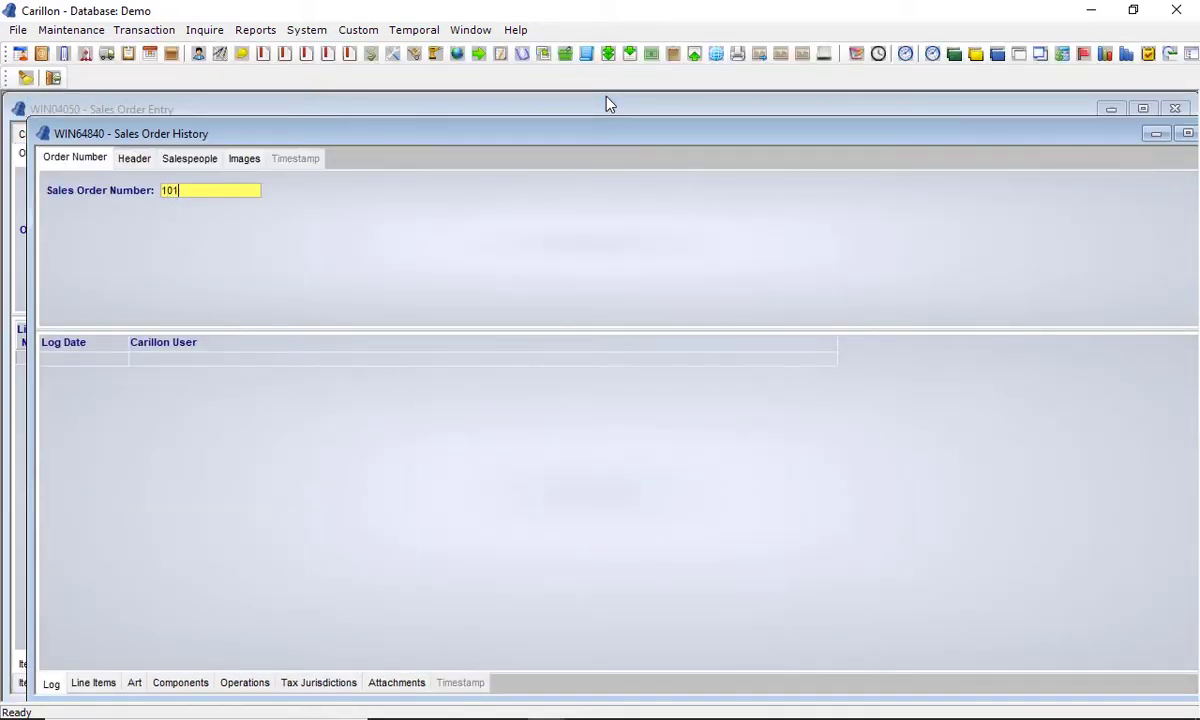
pyautogui.write('881')
pyautogui.press('Return')
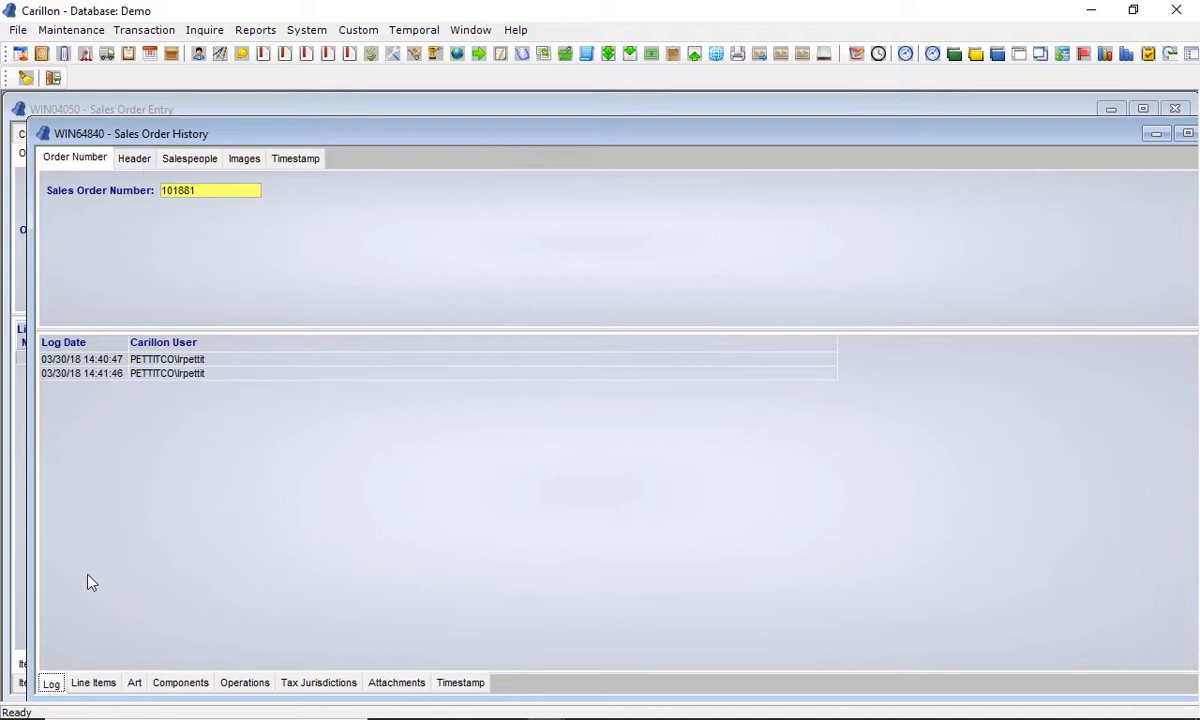
# Review the order's line item, component, operation and tax jurisdiction history, returning to the line items
pyautogui.click(95, 684)
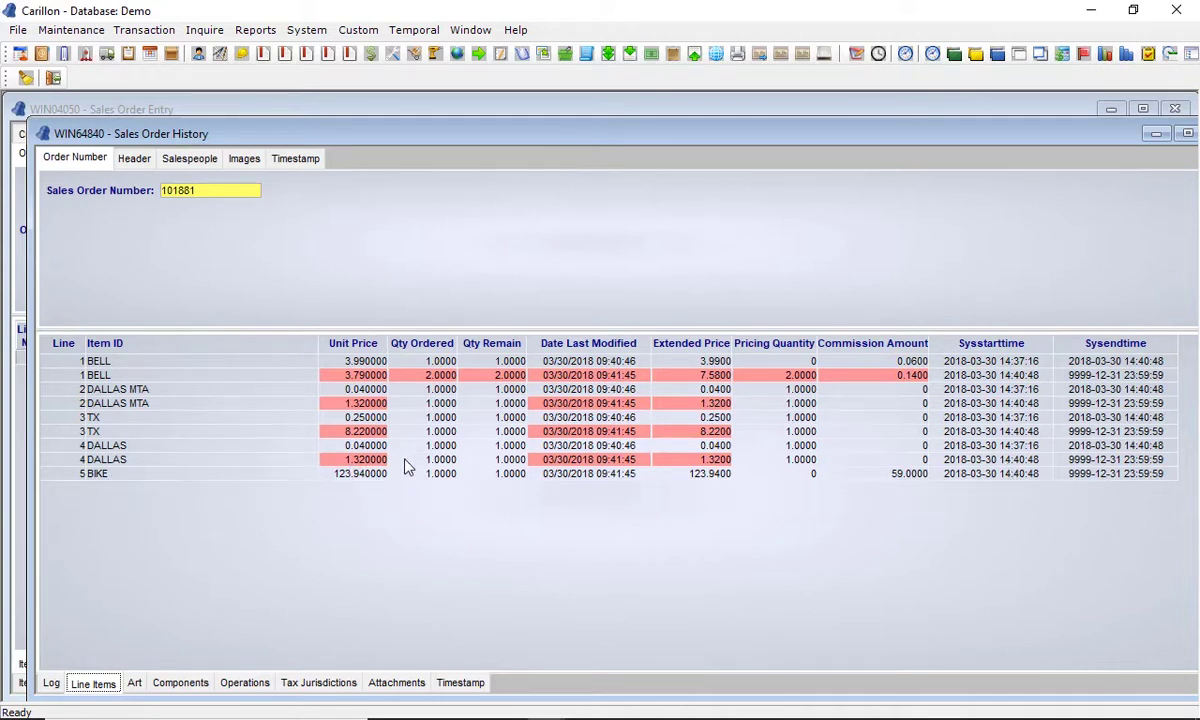
pyautogui.click(180, 686)
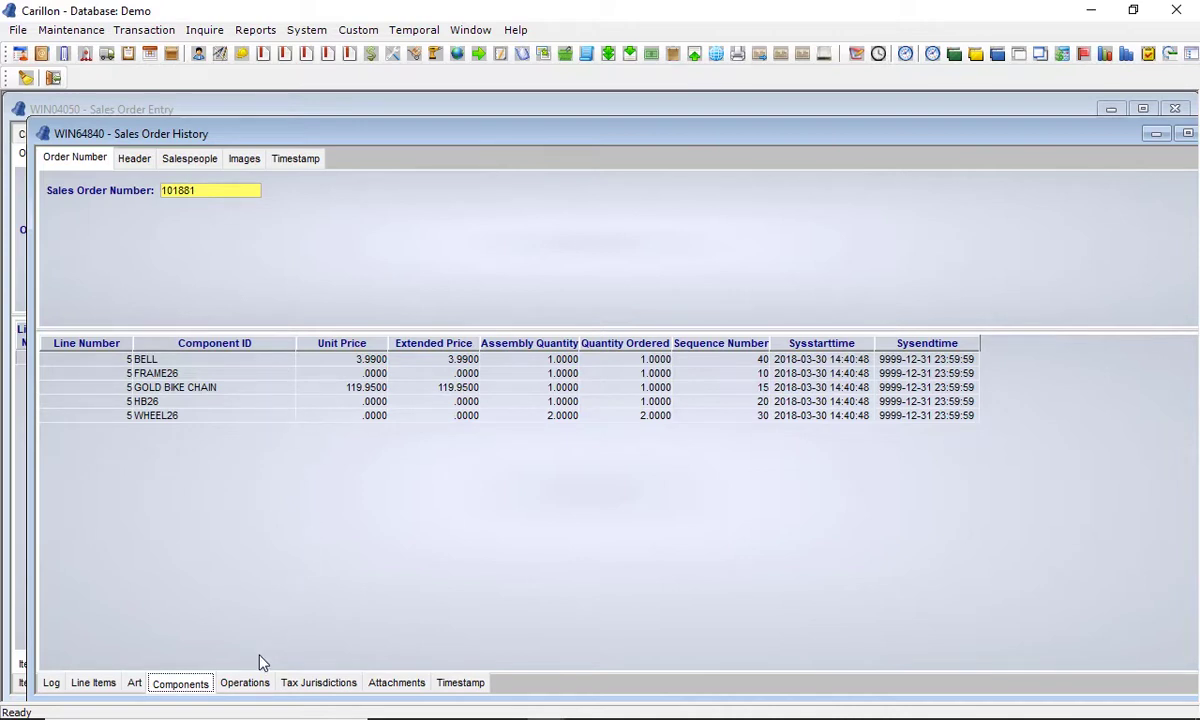
pyautogui.click(250, 683)
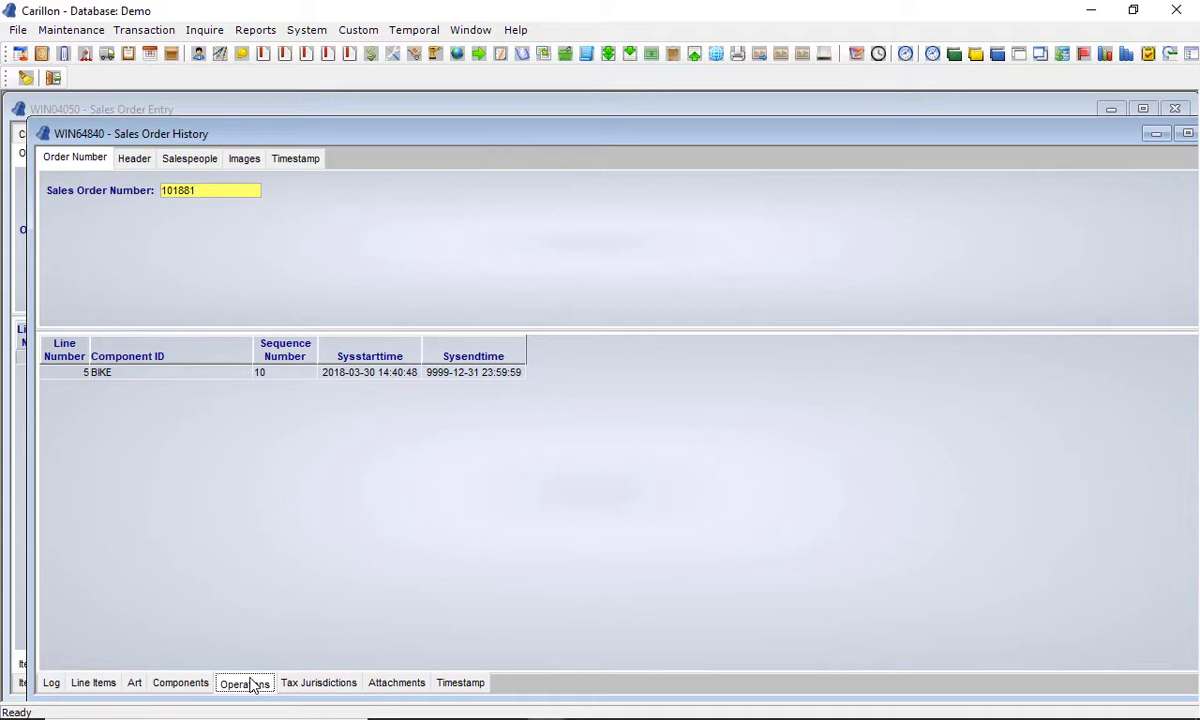
pyautogui.click(309, 685)
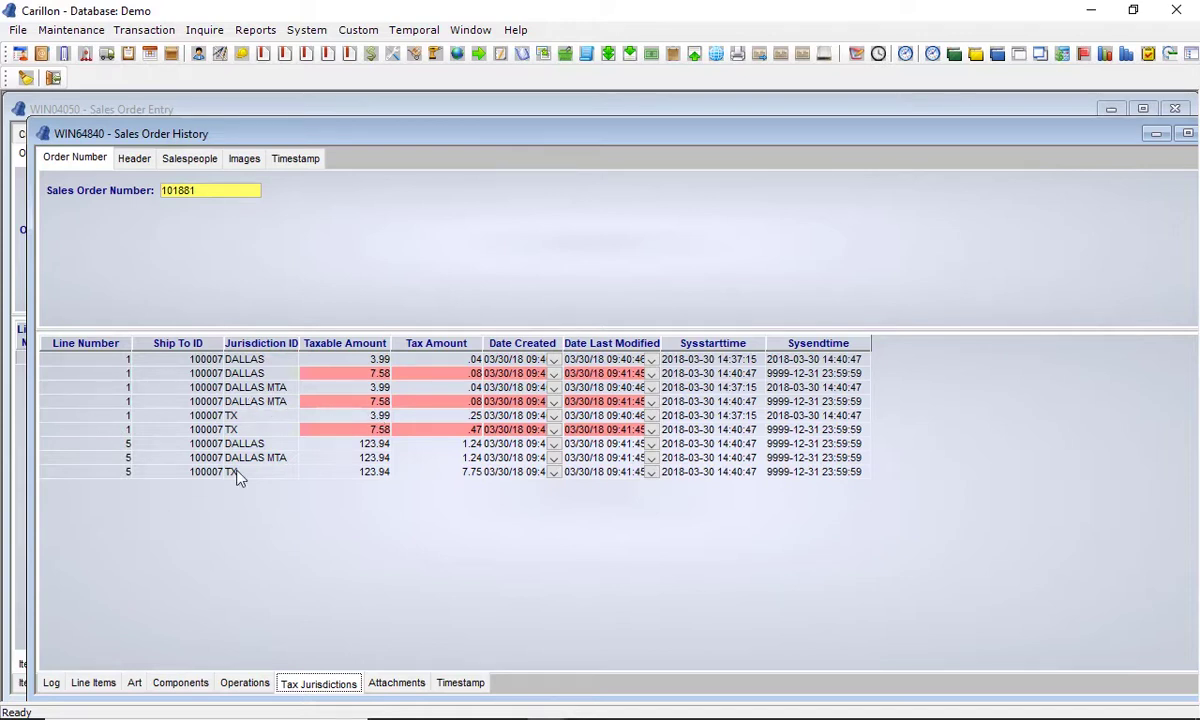
pyautogui.click(93, 684)
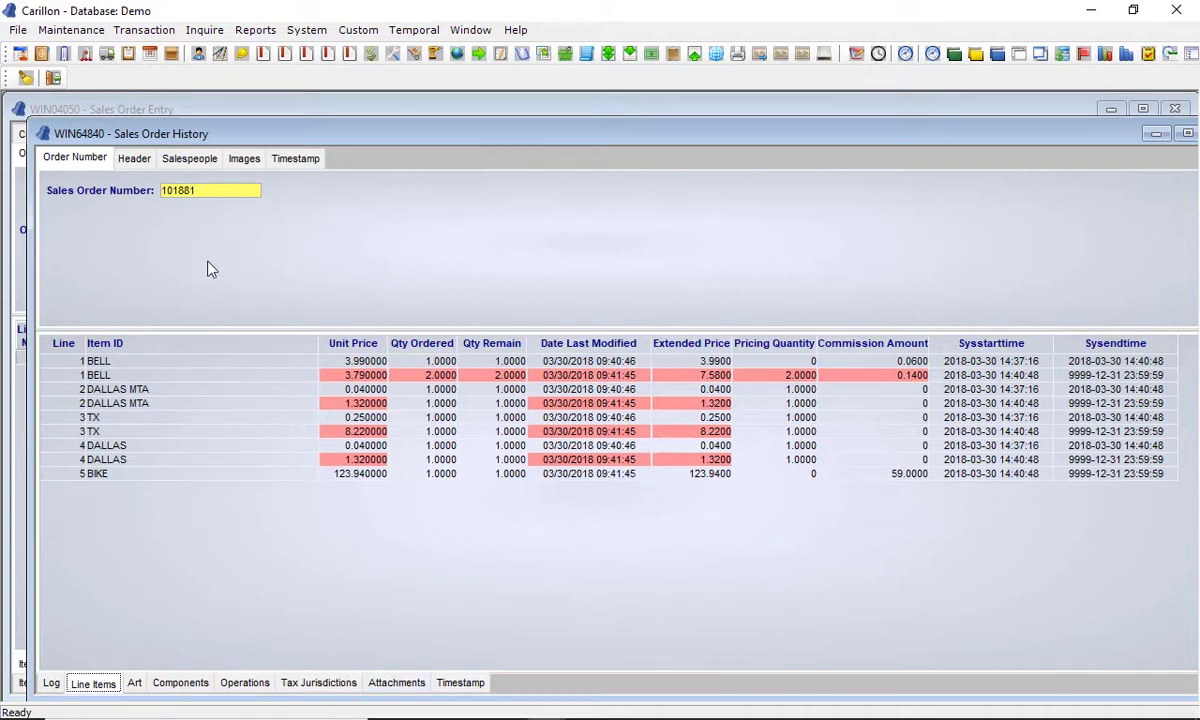
# Review the order's header, salespeople and image history, returning to the order number view
pyautogui.click(135, 160)
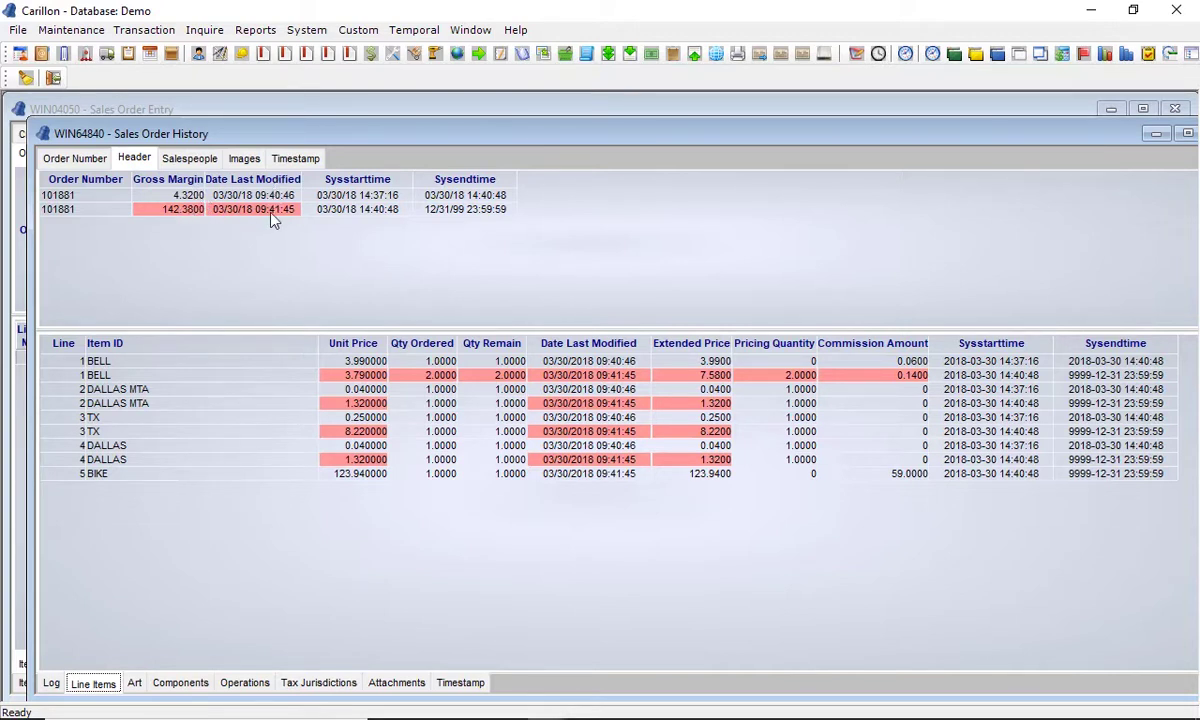
pyautogui.click(203, 163)
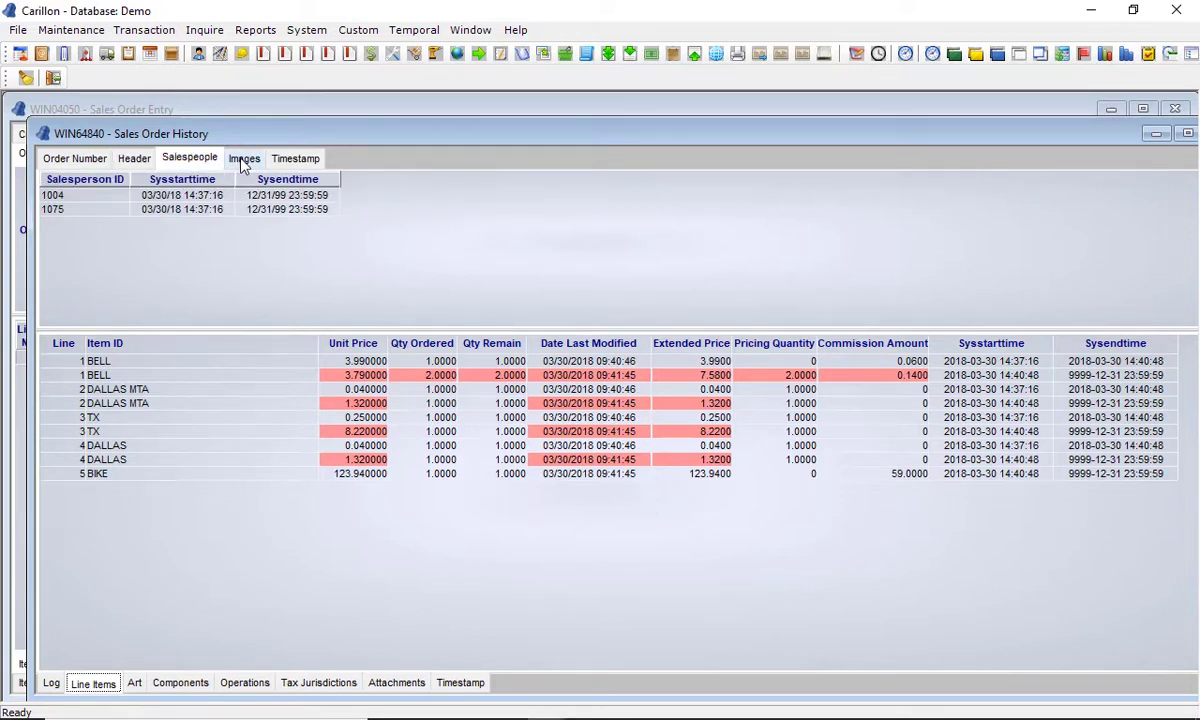
pyautogui.click(242, 162)
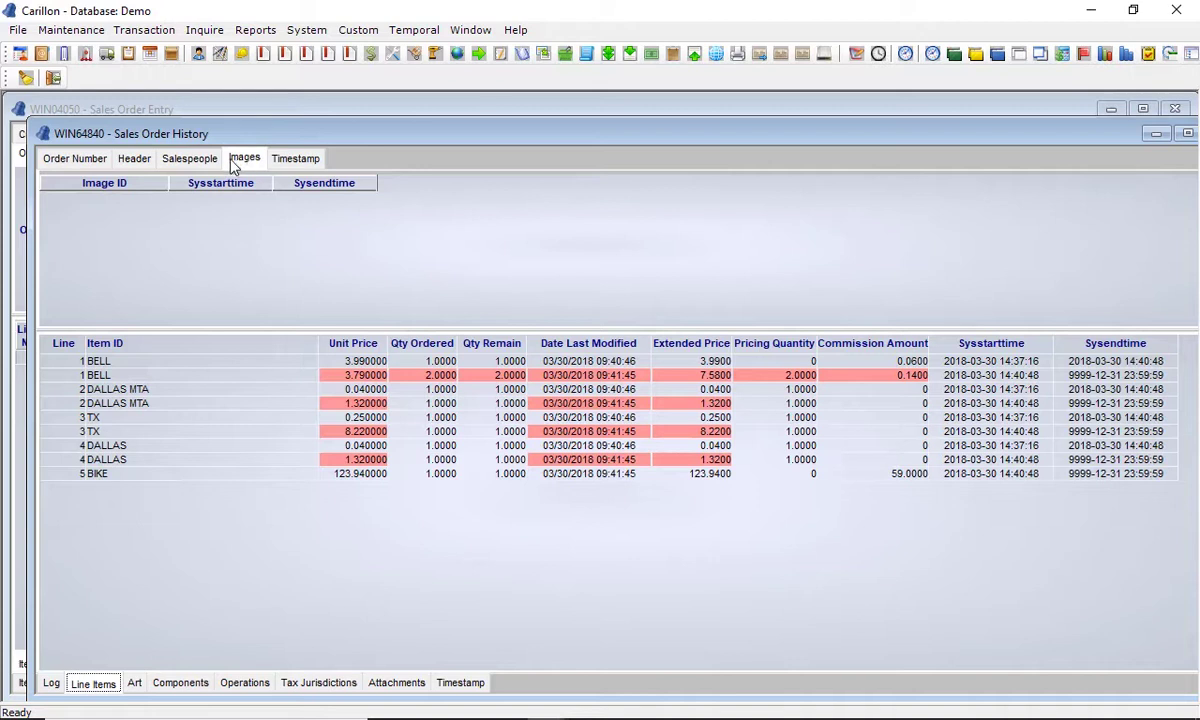
pyautogui.click(79, 162)
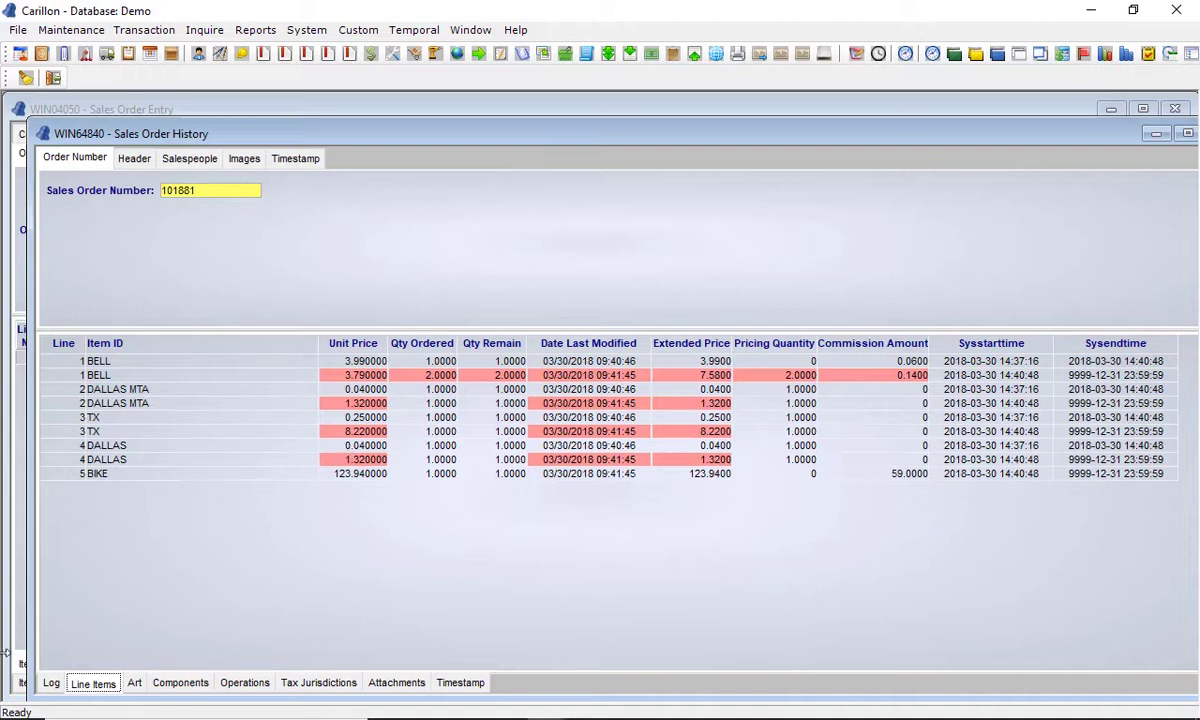
# Compare the order's change log of dates and users with its line item history, ending on the log
pyautogui.click(55, 683)
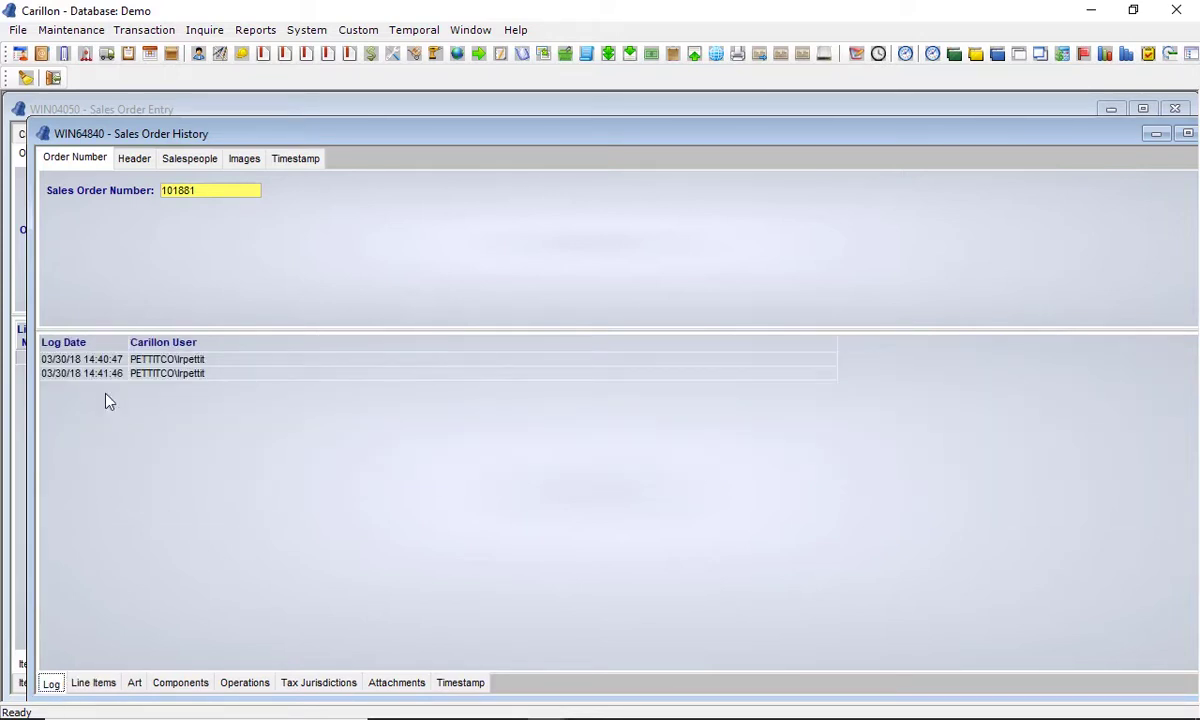
pyautogui.click(93, 683)
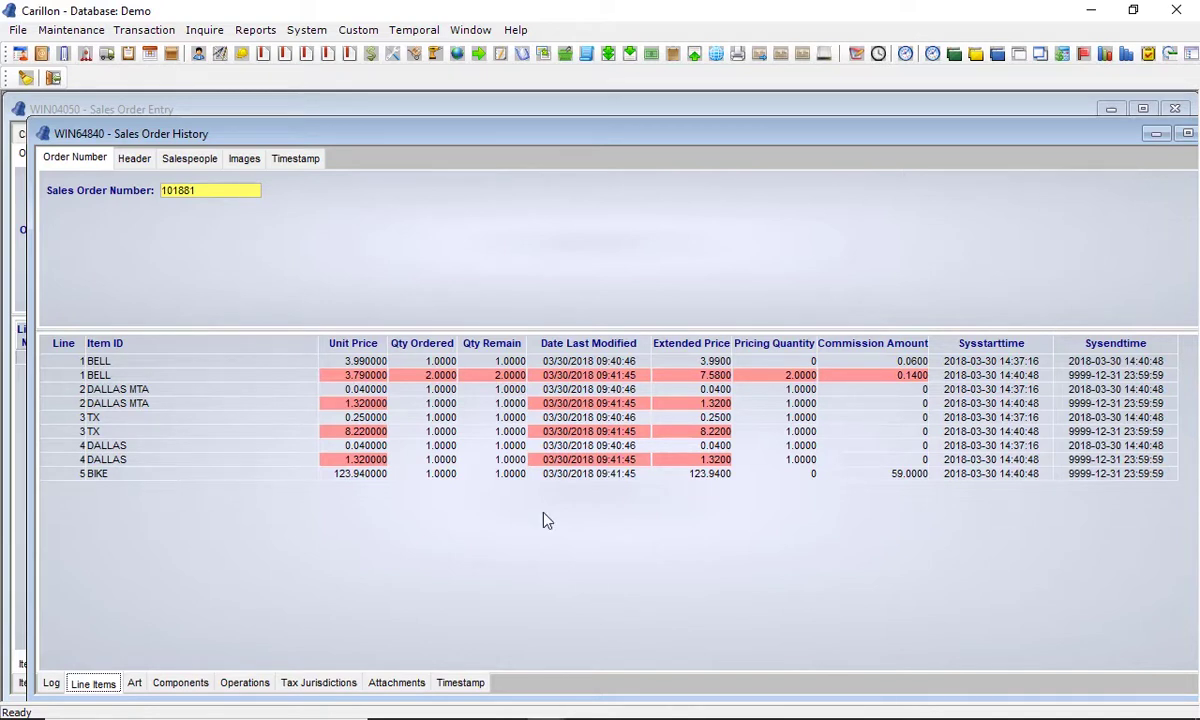
pyautogui.click(51, 685)
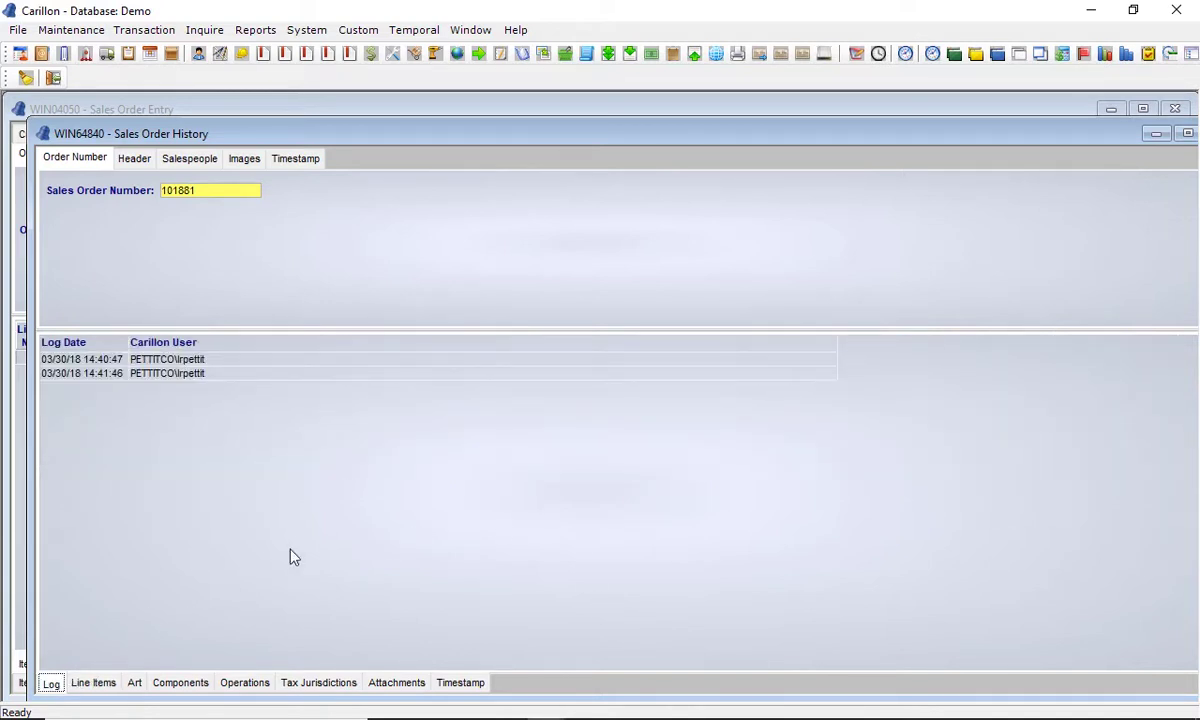